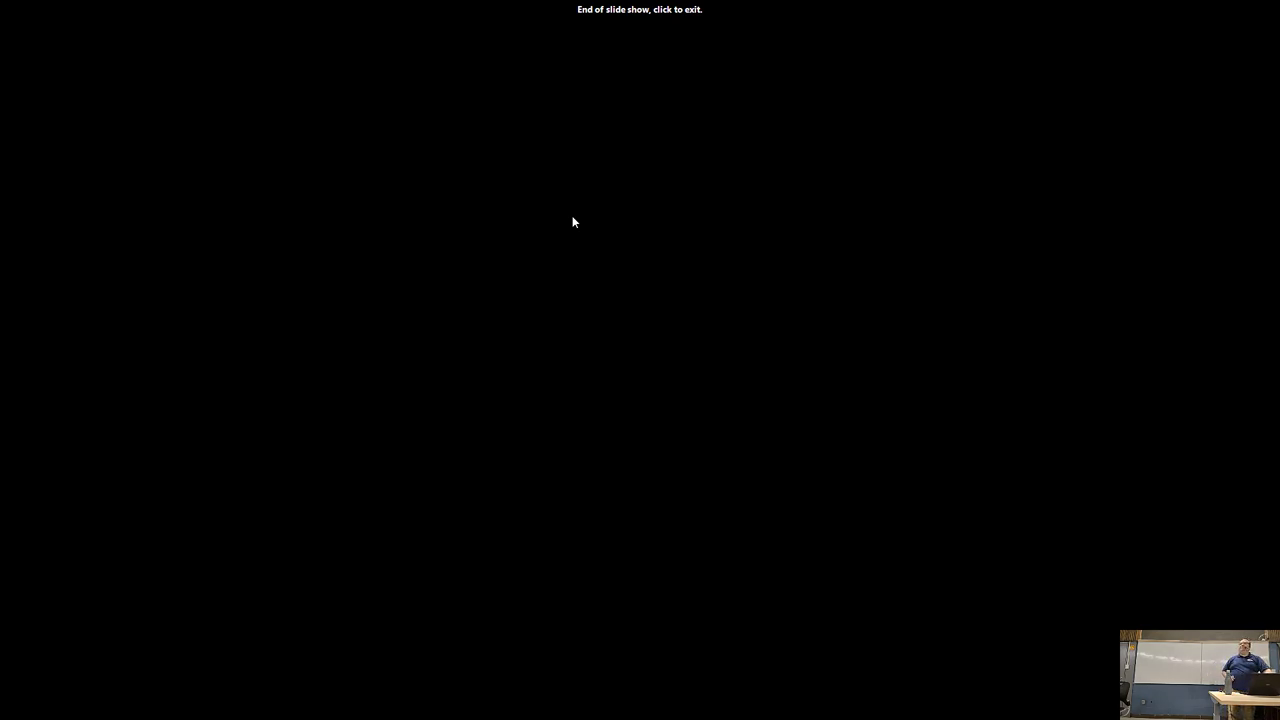
- Leave the finished slide show, close the presentation, and bring up the Sample Normalization 2.xlsx workbook in Excel, maximized
{"action": "left_click", "coordinate": [573, 221]}
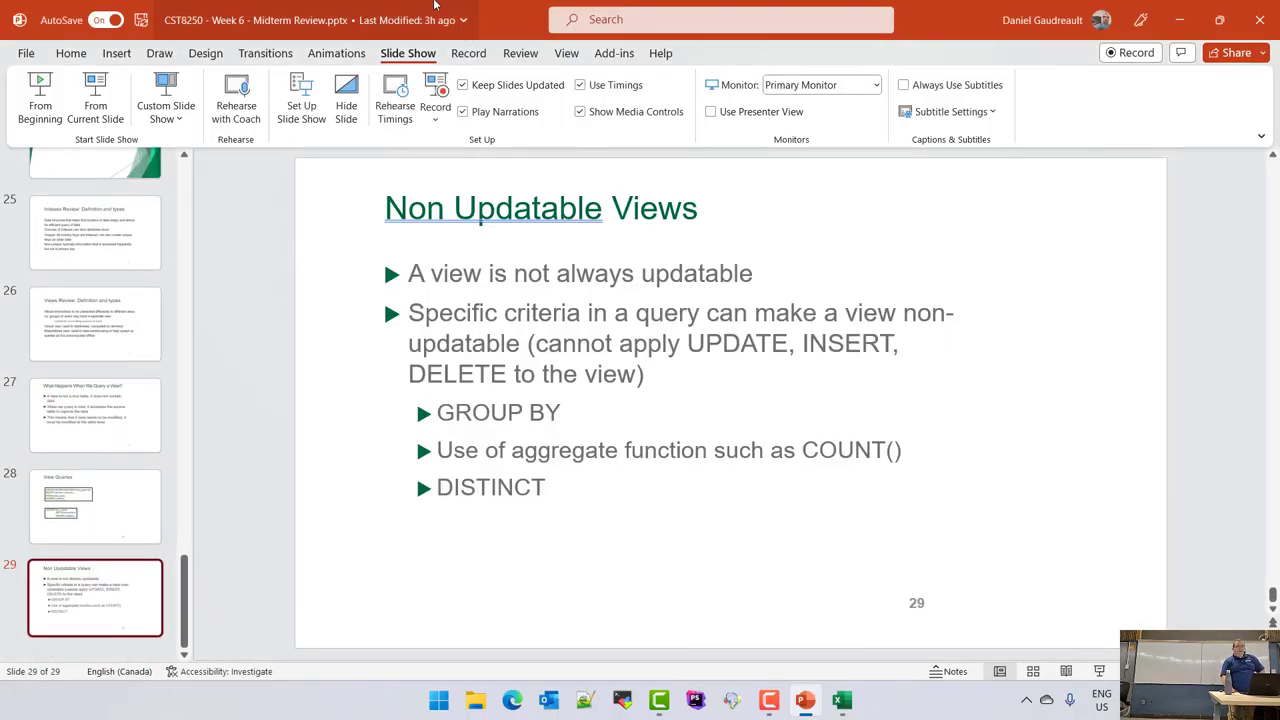
{"action": "left_click", "coordinate": [1262, 16]}
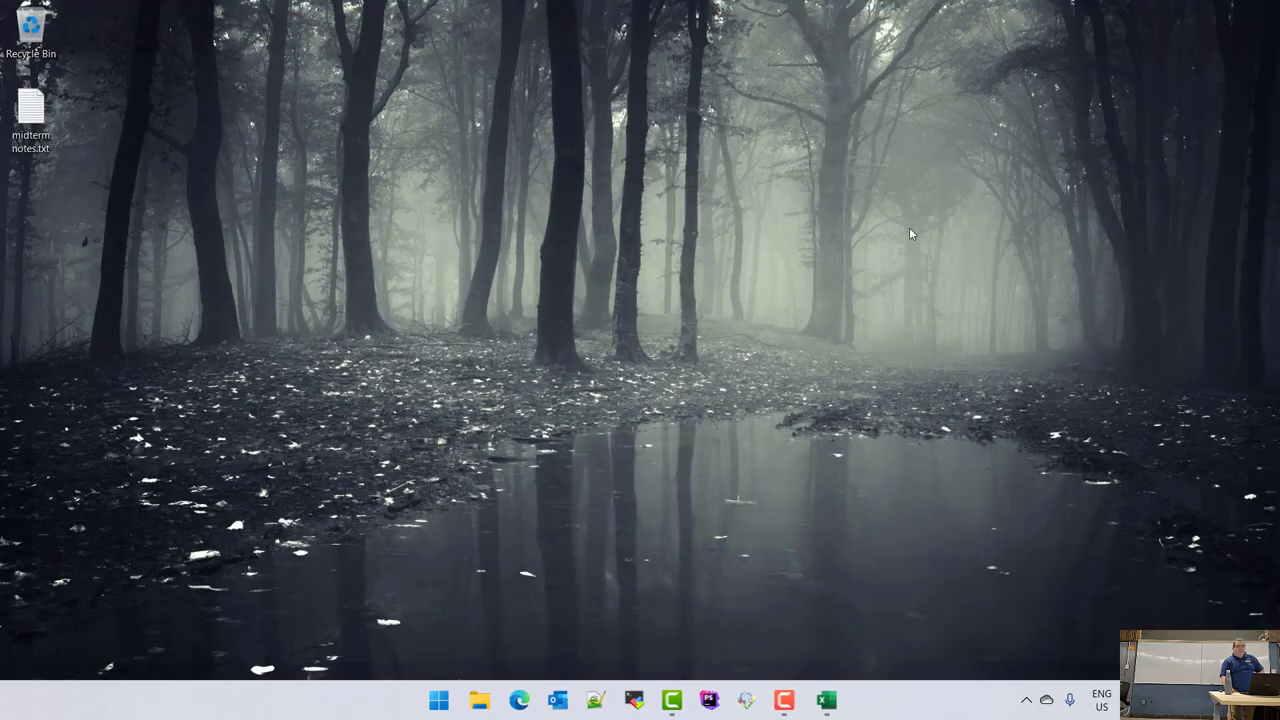
{"action": "mouse_move", "coordinate": [826, 697]}
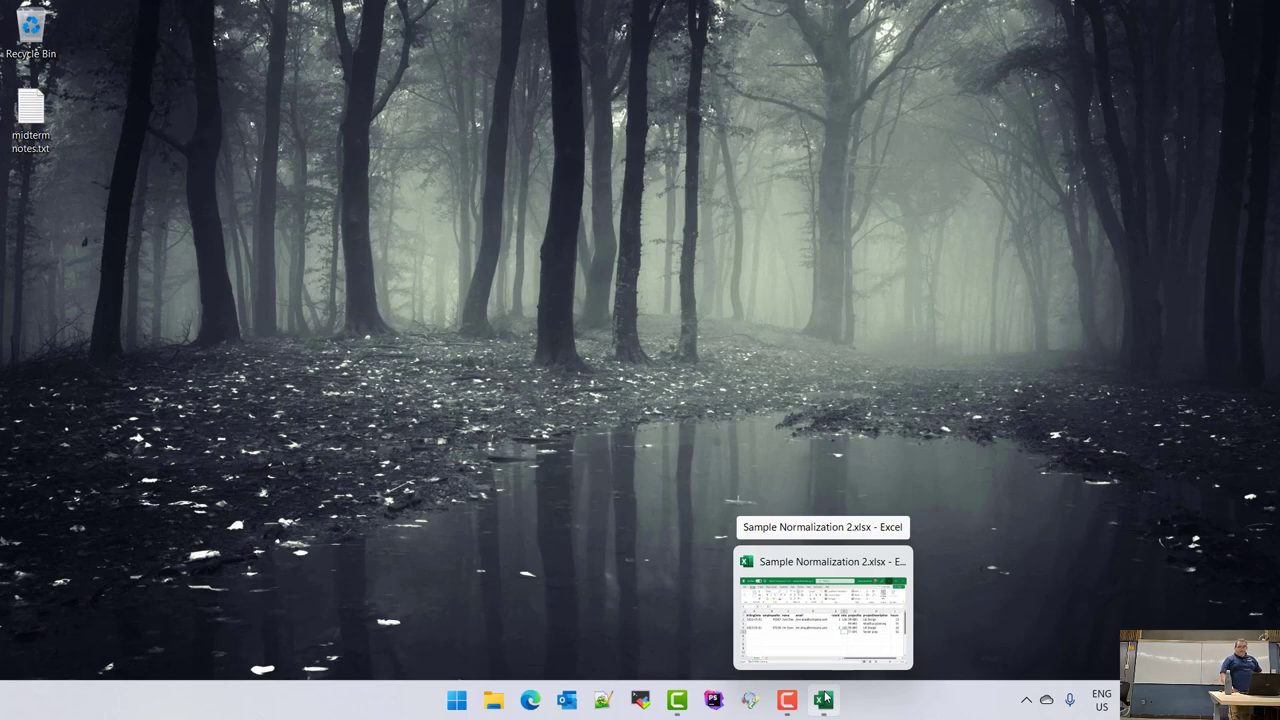
{"action": "left_click", "coordinate": [825, 698]}
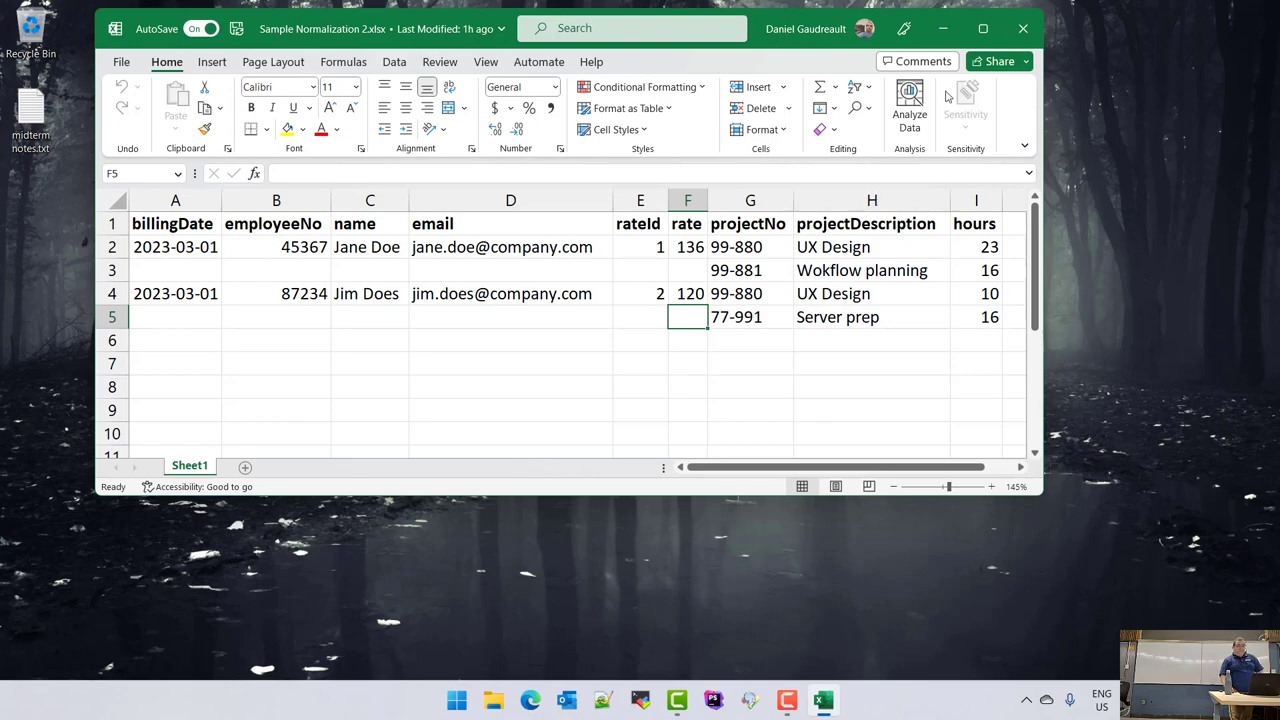
{"action": "left_click", "coordinate": [983, 28]}
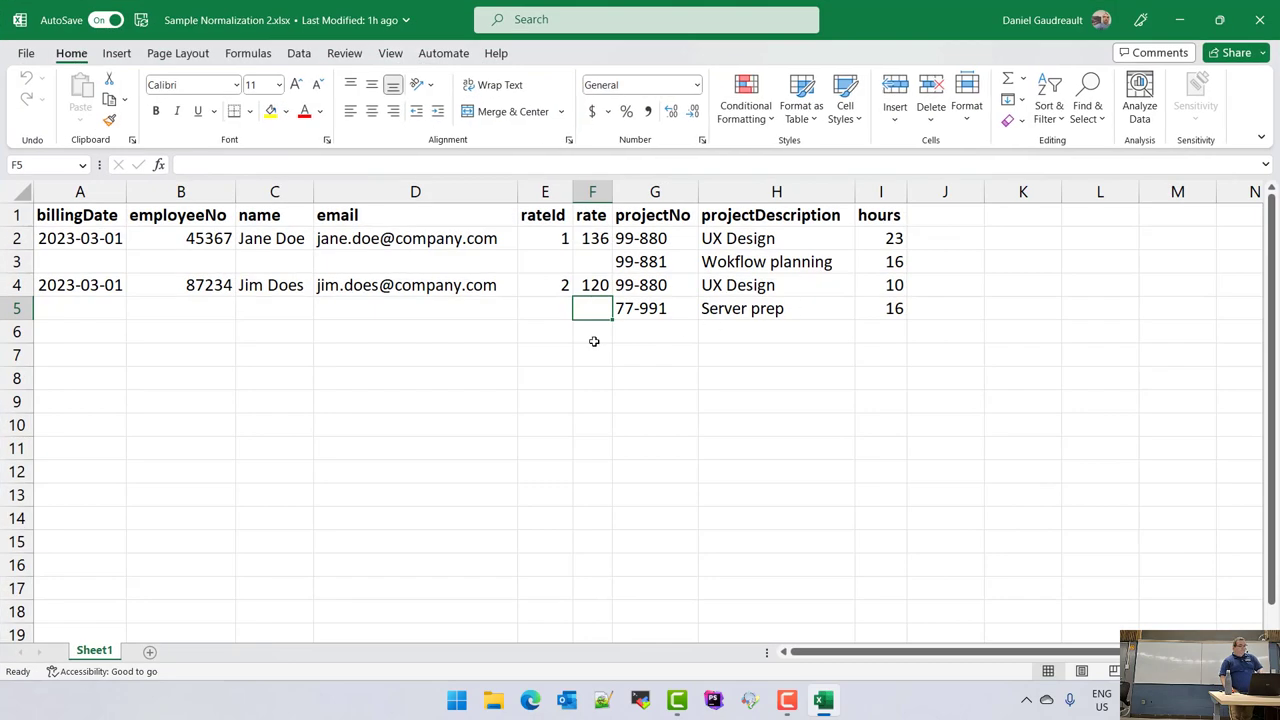
{"action": "scroll", "coordinate": [594, 344], "scroll_direction": "up", "scroll_amount": 2, "text": "ctrl"}
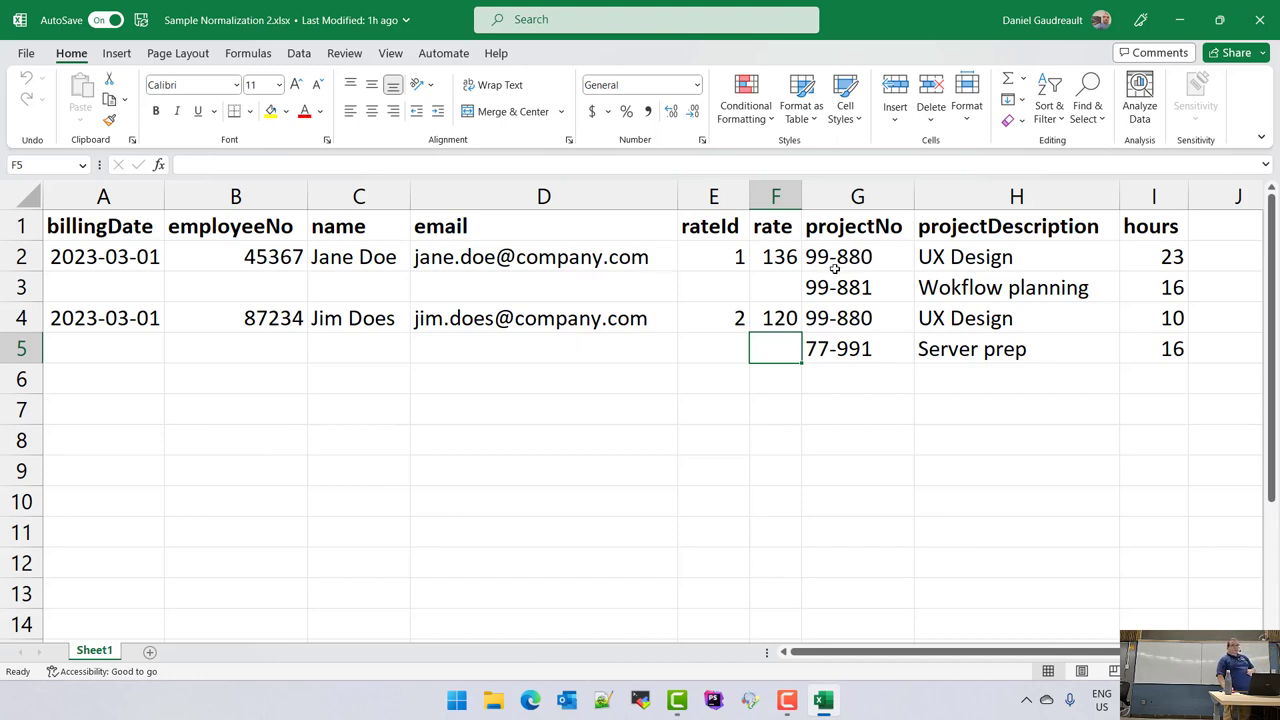
- Examine the repeating project groups in rows 2–3 and 4–5, including the blank employee and rate cells
{"action": "left_click_drag", "start_coordinate": [84, 291], "coordinate": [772, 294]}
{"action": "left_click", "coordinate": [628, 404]}
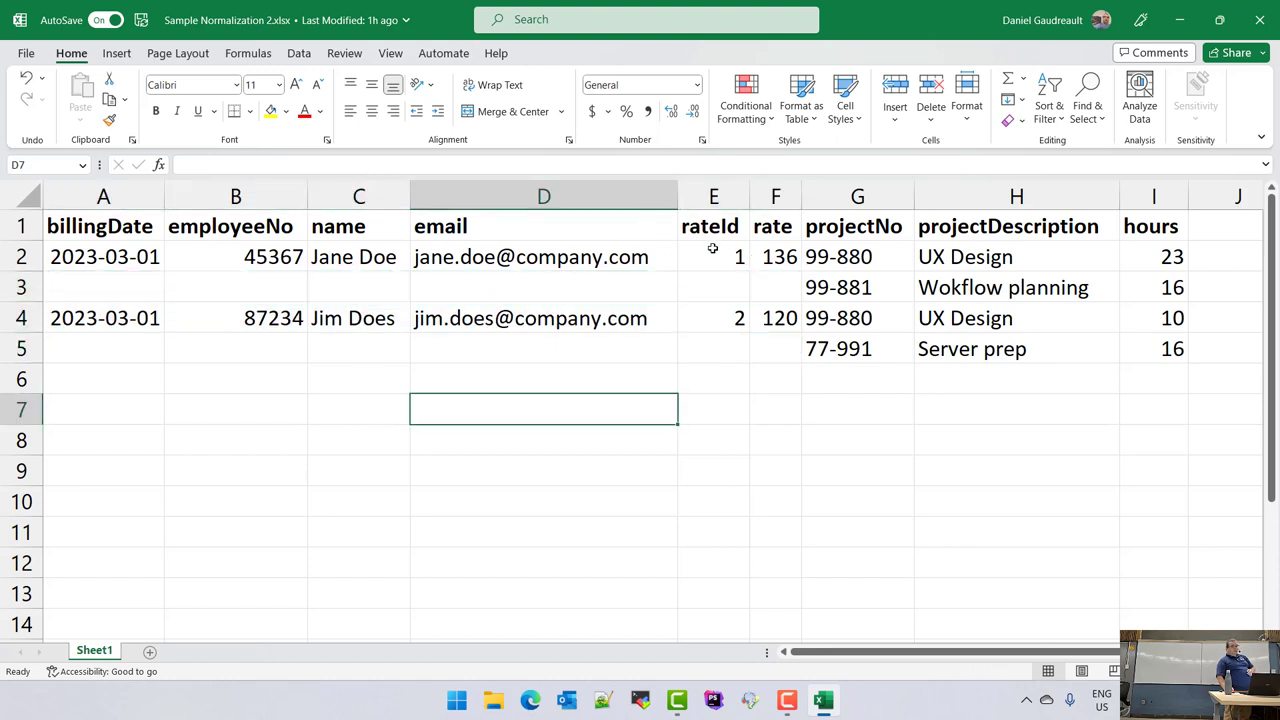
{"action": "left_click_drag", "start_coordinate": [1157, 291], "coordinate": [856, 263]}
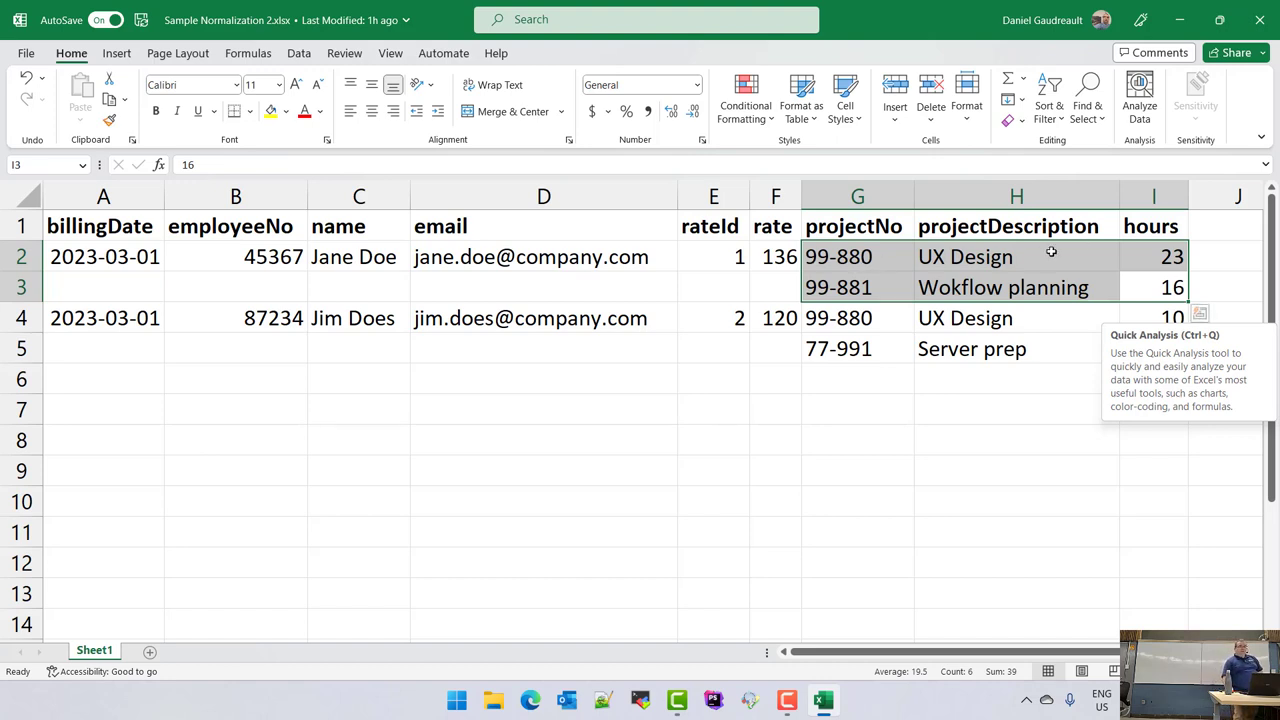
{"action": "left_click", "coordinate": [1078, 466]}
{"action": "left_click", "coordinate": [1160, 281]}
{"action": "left_click_drag", "start_coordinate": [1160, 281], "coordinate": [141, 257]}
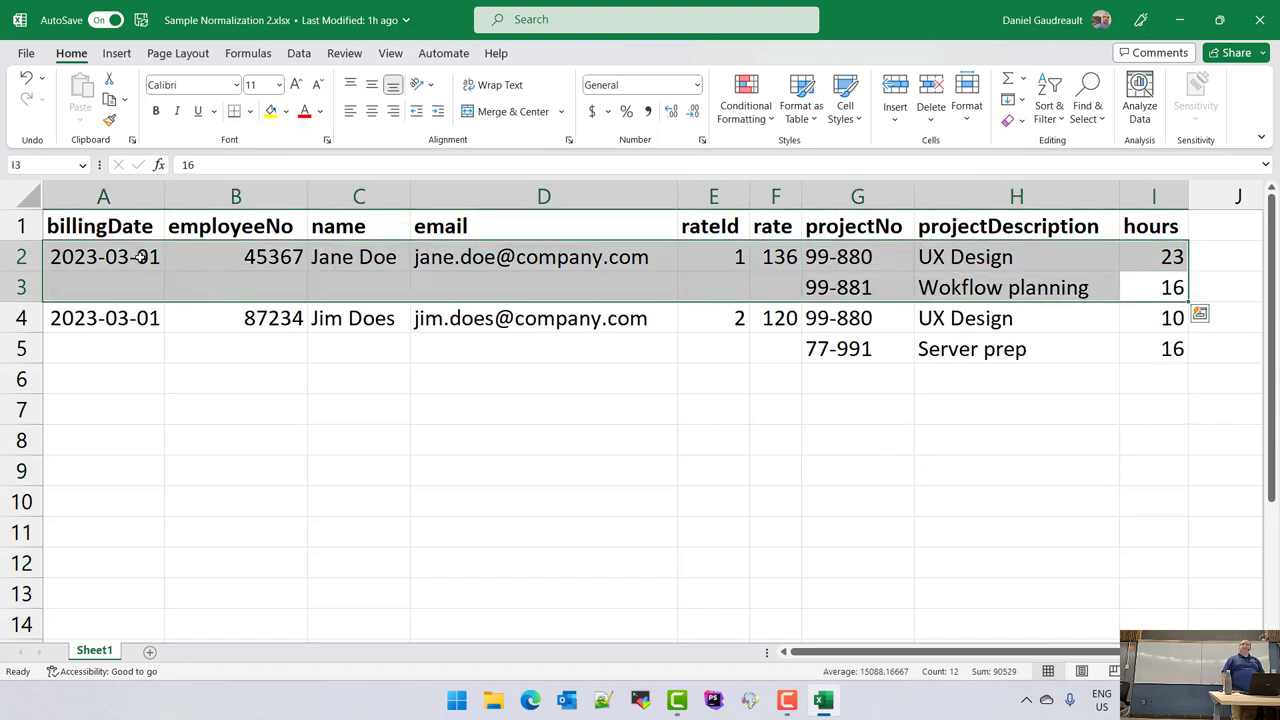
{"action": "left_click_drag", "start_coordinate": [94, 330], "coordinate": [1146, 346]}
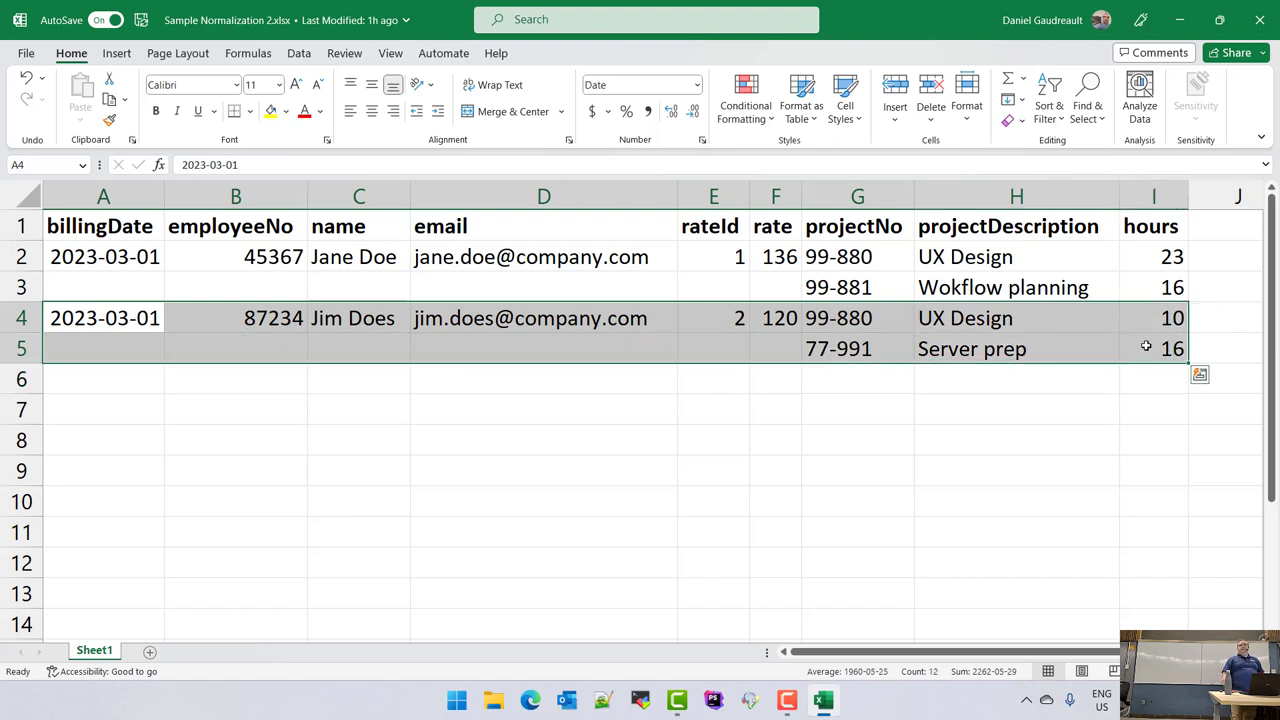
{"action": "left_click", "coordinate": [557, 552]}
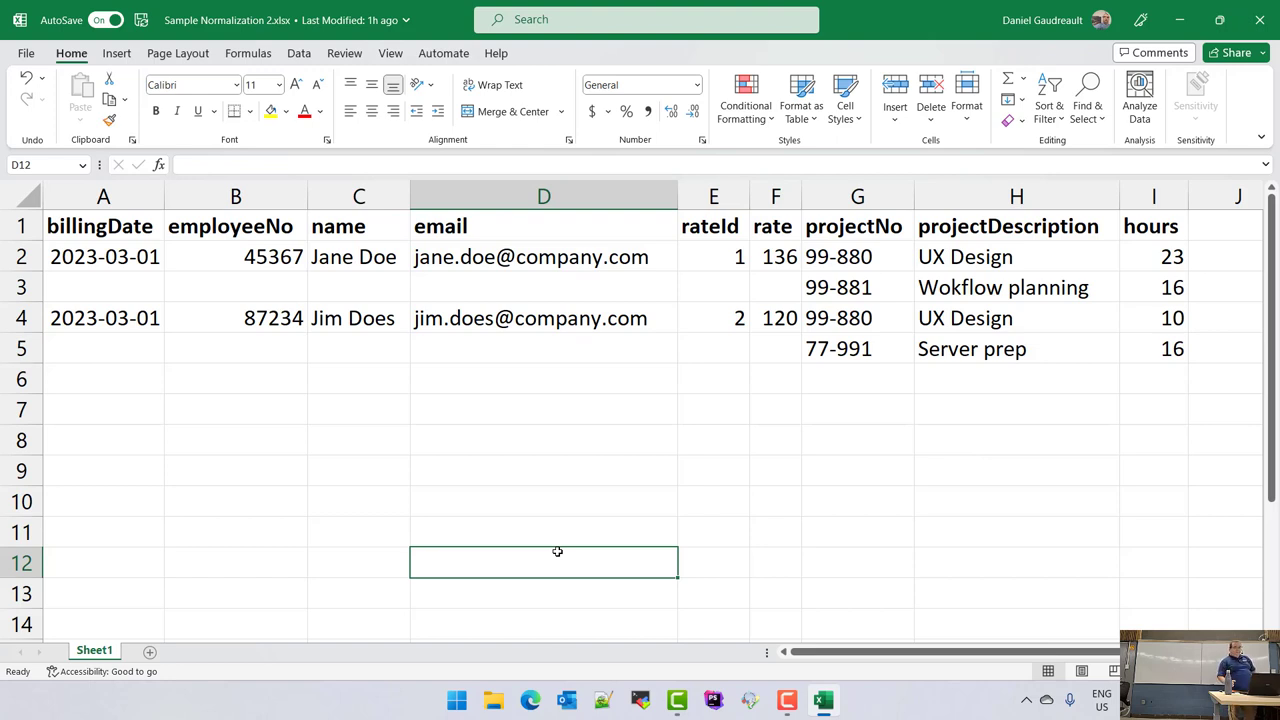
- Fill the blank cells A3:F3 by copying the billing date, employee and rate data from A2:F2
{"action": "left_click_drag", "start_coordinate": [100, 258], "coordinate": [785, 260]}
{"action": "key", "text": "ctrl+c"}
{"action": "mouse_move", "coordinate": [107, 302]}
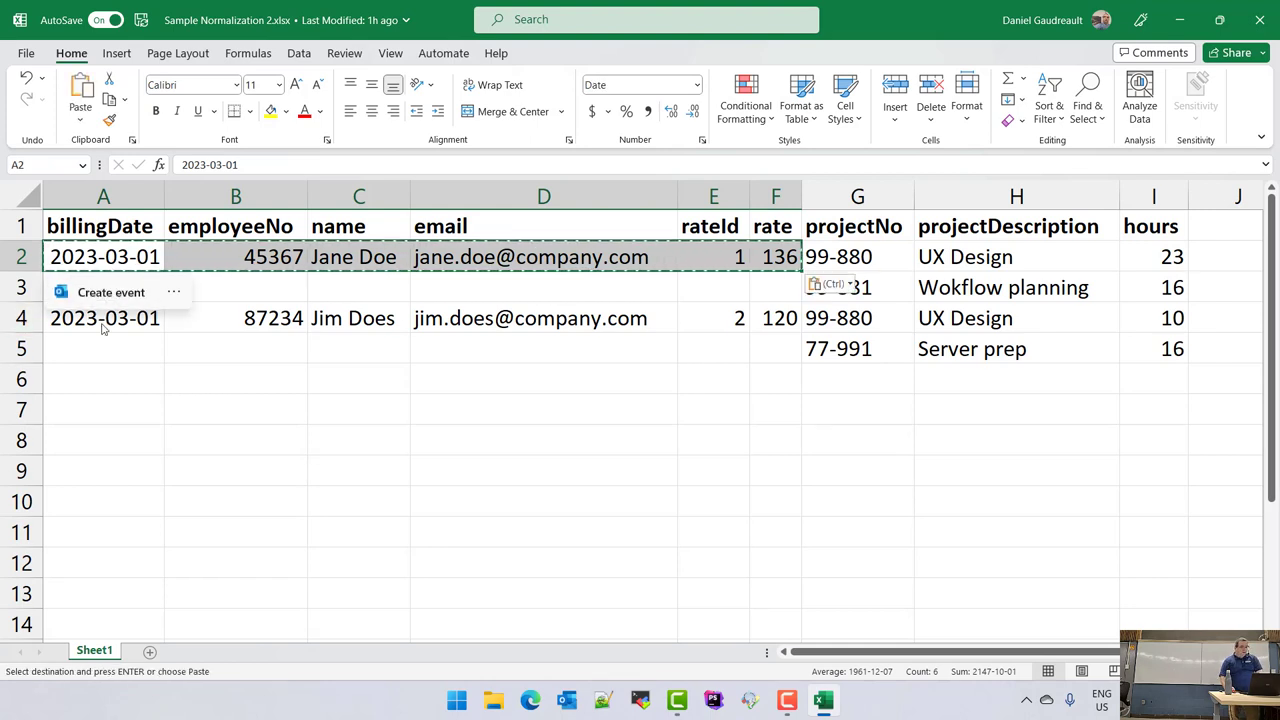
{"action": "left_click", "coordinate": [107, 297]}
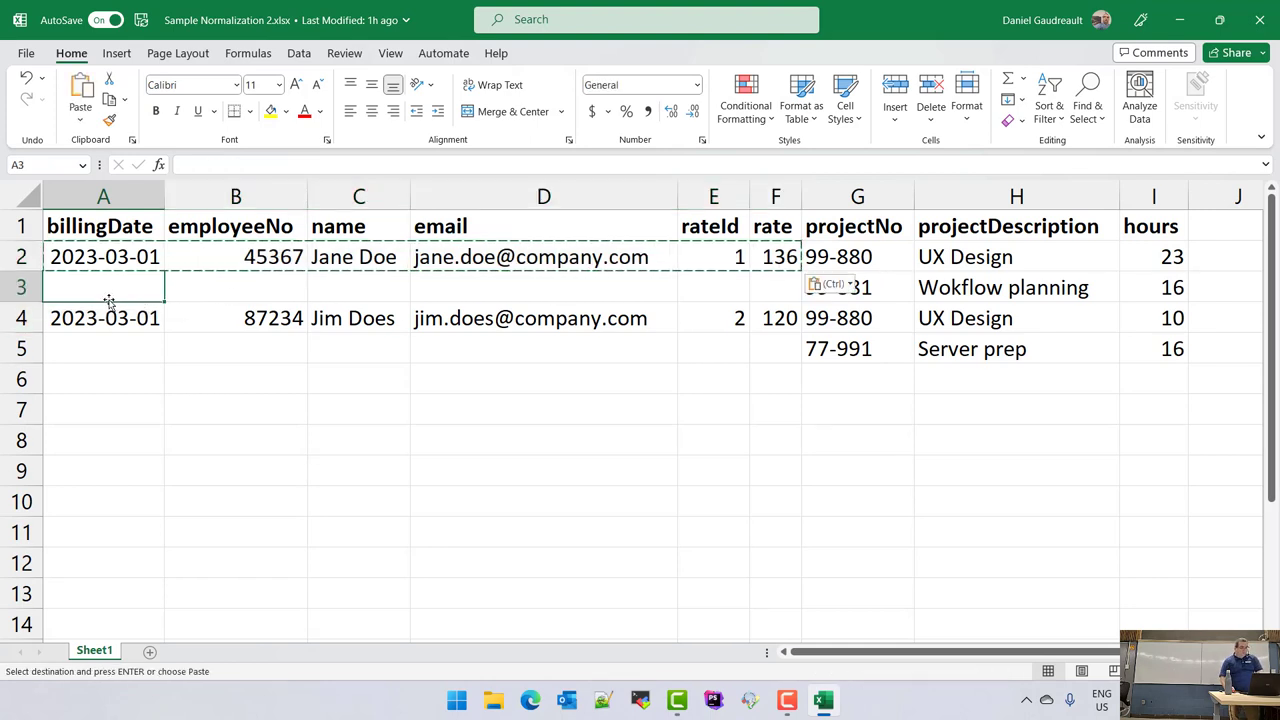
{"action": "key", "text": "ctrl+v"}
- Fill the blank cells A5:F5 by copying the data from A4:F4, and clear the copy selection
{"action": "left_click_drag", "start_coordinate": [108, 312], "coordinate": [778, 318]}
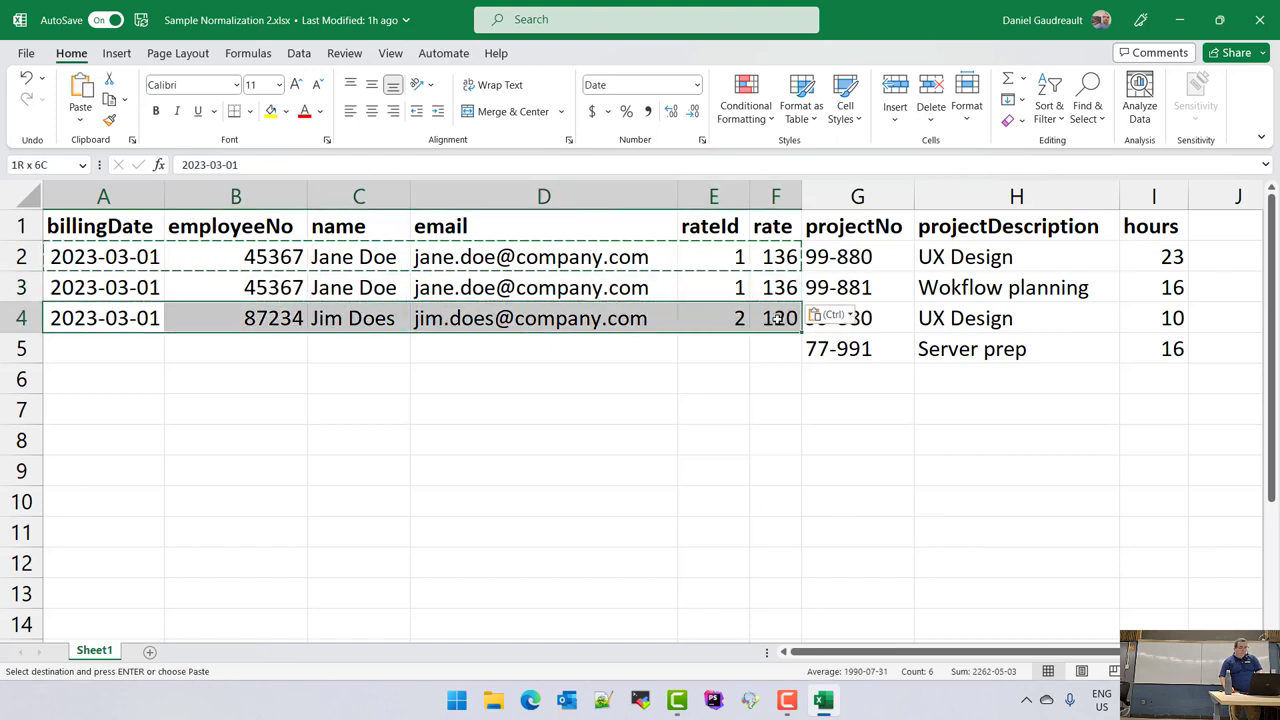
{"action": "key", "text": "ctrl+c"}
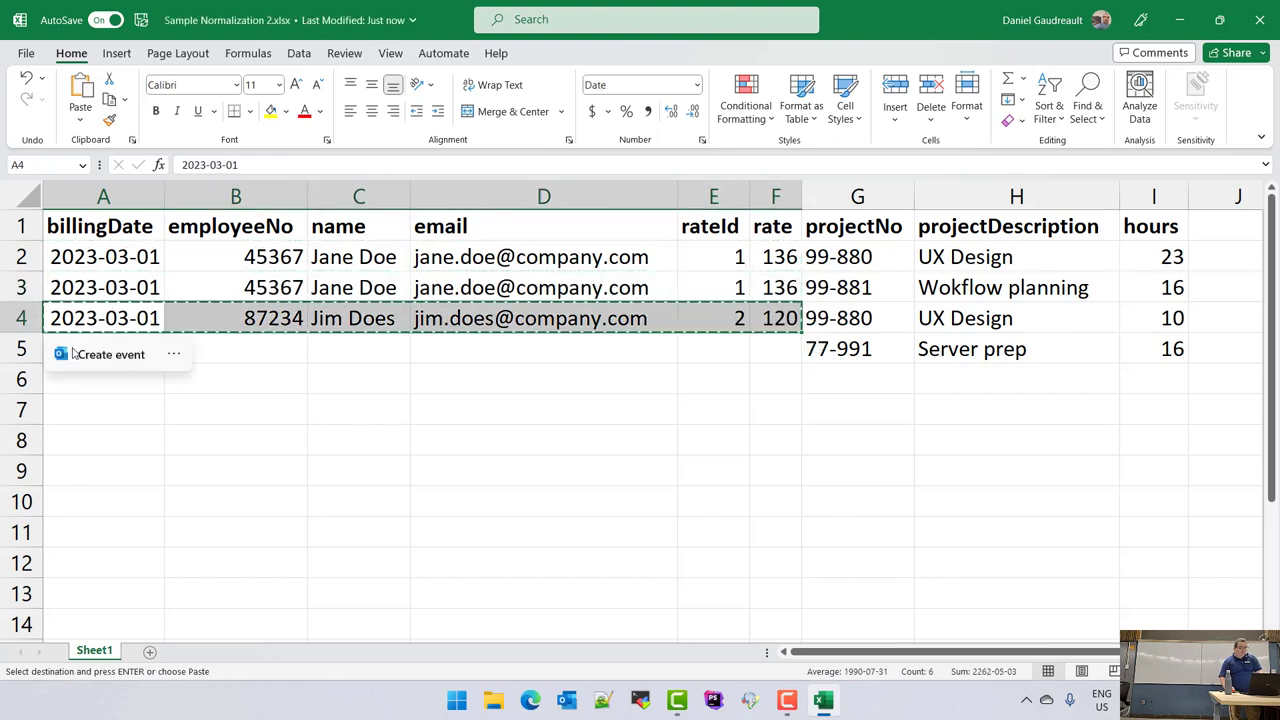
{"action": "left_click", "coordinate": [120, 349]}
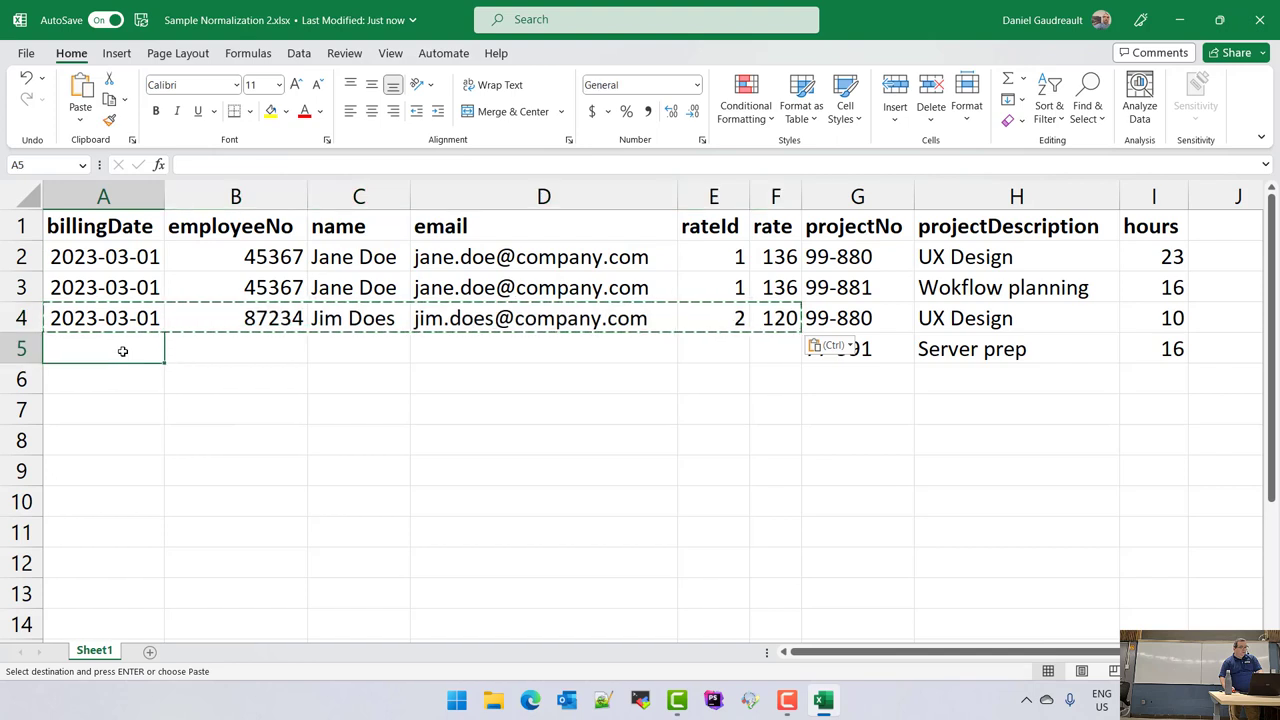
{"action": "key", "text": "ctrl+v"}
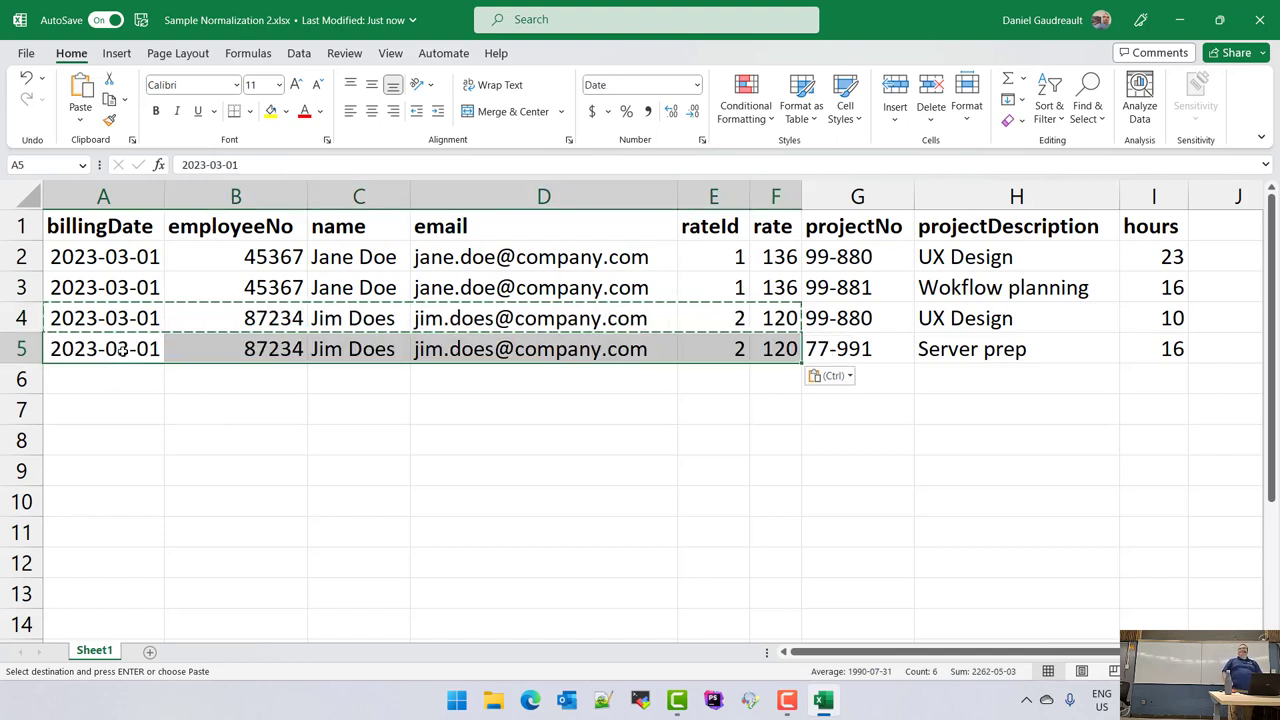
{"action": "left_click", "coordinate": [211, 405]}
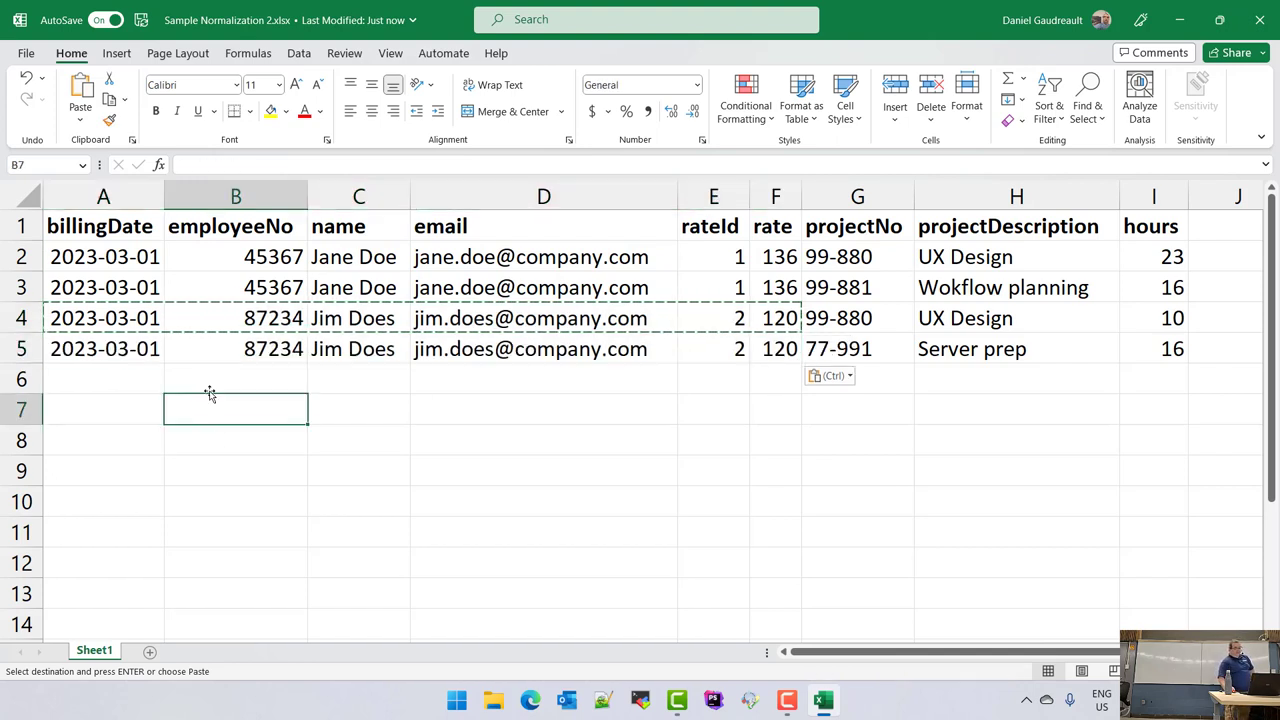
{"action": "left_click", "coordinate": [141, 384]}
{"action": "key", "text": "Escape"}
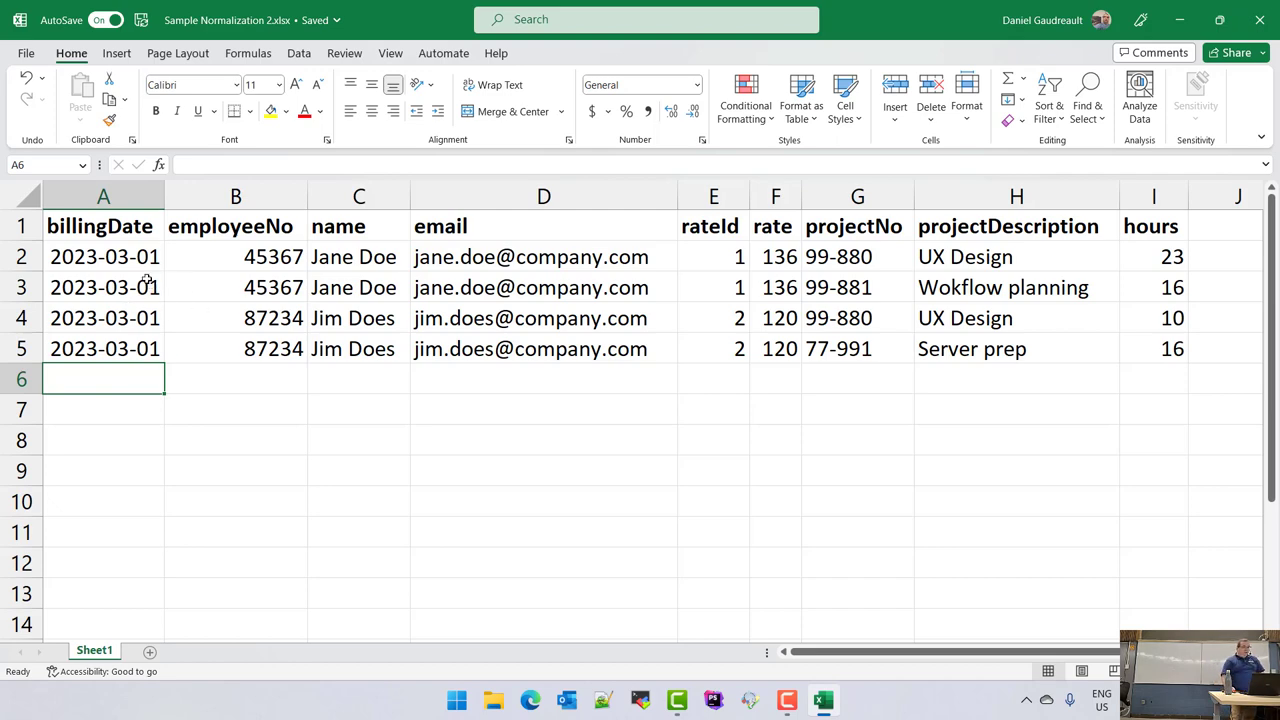
- Duplicate the complete record in A2:I2 into row 6
{"action": "left_click_drag", "start_coordinate": [143, 263], "coordinate": [530, 257]}
{"action": "key", "text": "ctrl+c"}
{"action": "scroll", "coordinate": [578, 627], "scroll_direction": "left", "scroll_amount": 3}
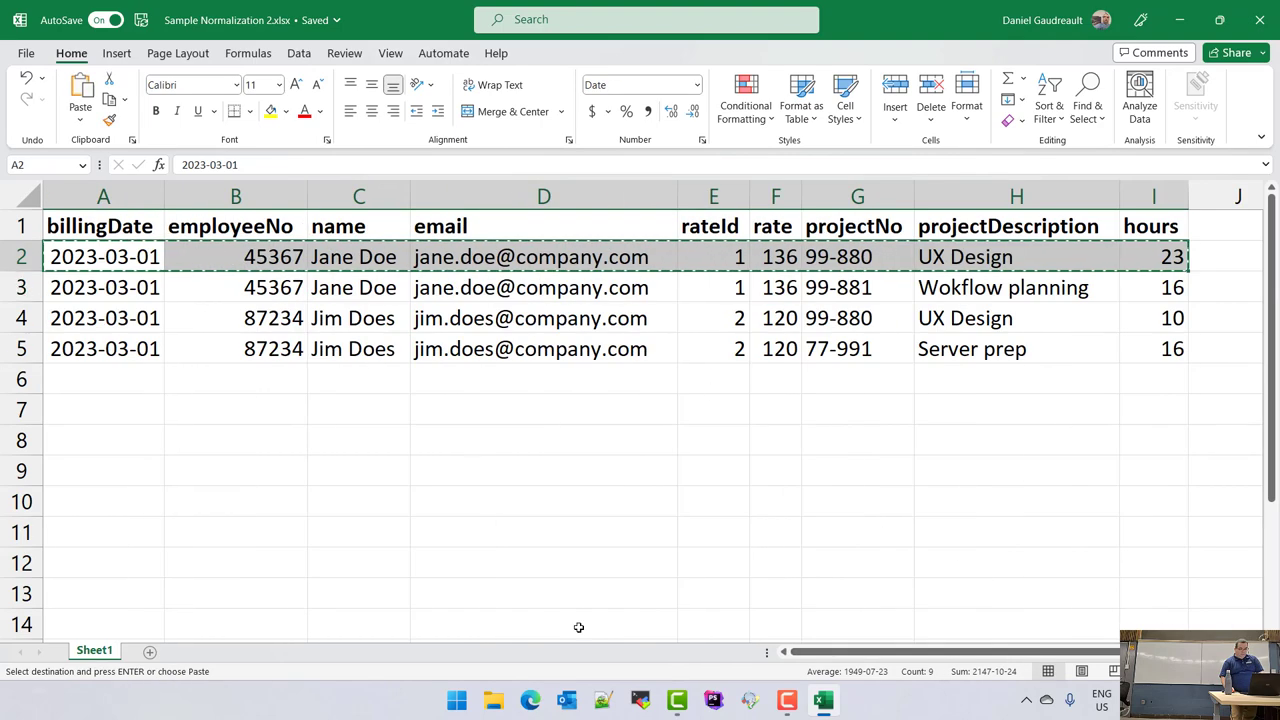
{"action": "left_click", "coordinate": [97, 377]}
{"action": "key", "text": "ctrl+v"}
{"action": "left_click", "coordinate": [148, 380]}
{"action": "left_click", "coordinate": [148, 380]}
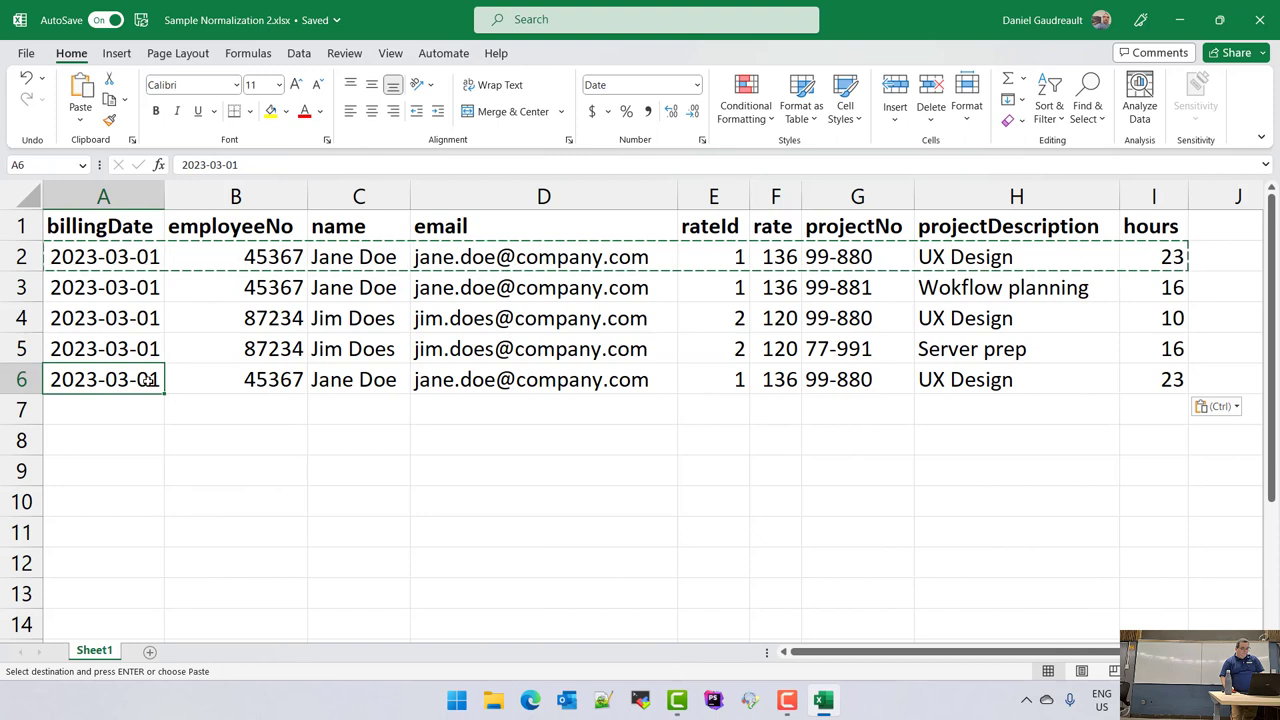
- Change the billing date in A6 to 2023-03-15
{"action": "double_click", "coordinate": [148, 380]}
{"action": "key", "text": "BackSpace"}
{"action": "key", "text": "BackSpace"}
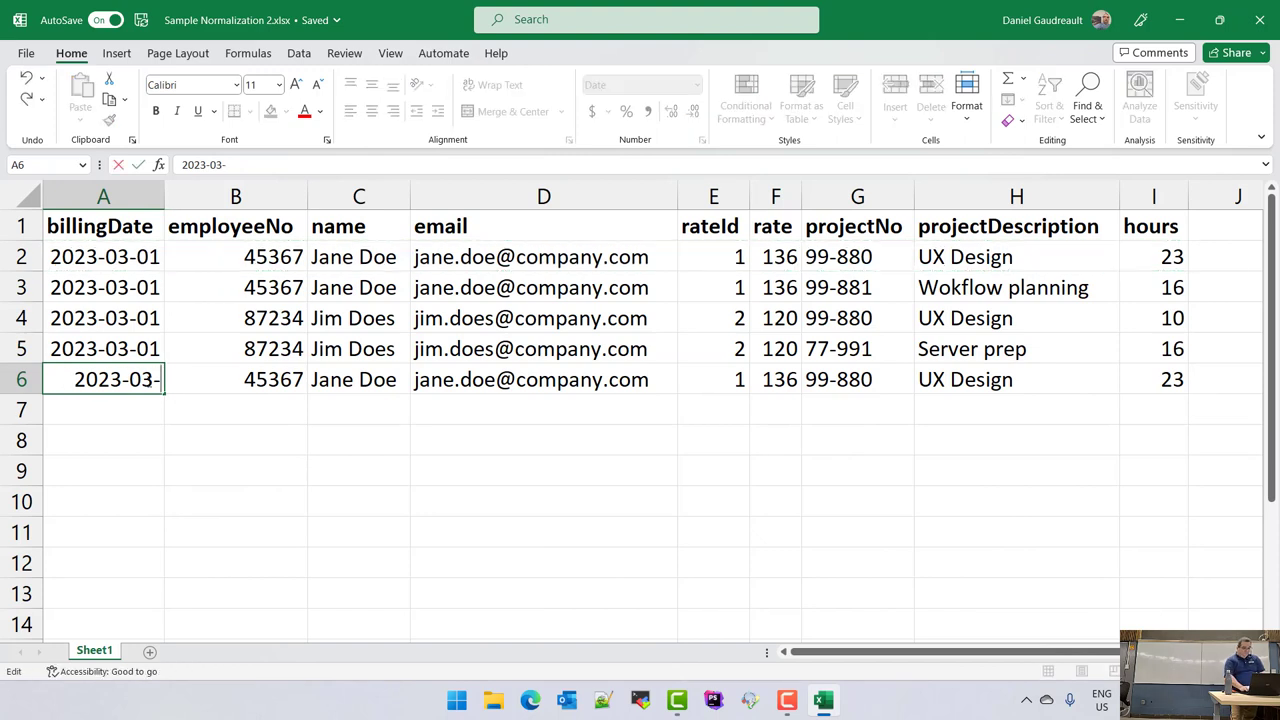
{"action": "type", "text": "5"}
{"action": "key", "text": "Return"}
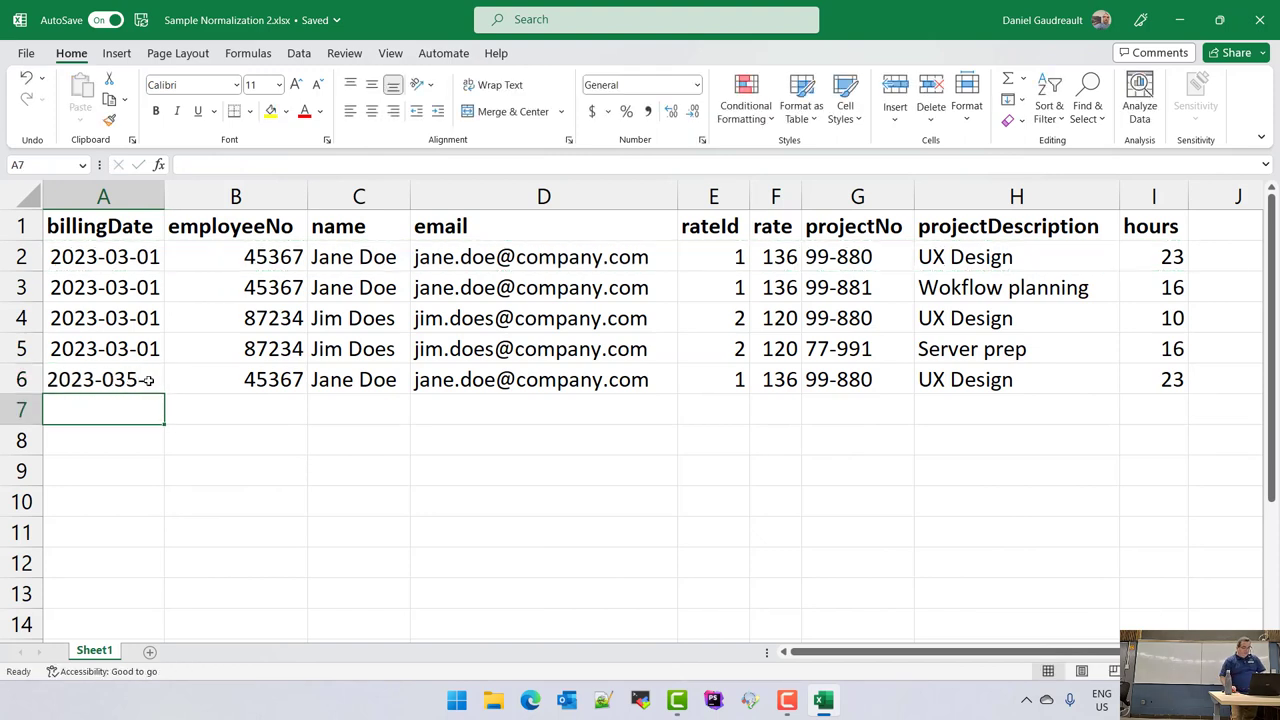
{"action": "left_click", "coordinate": [104, 379]}
{"action": "key", "text": "F2"}
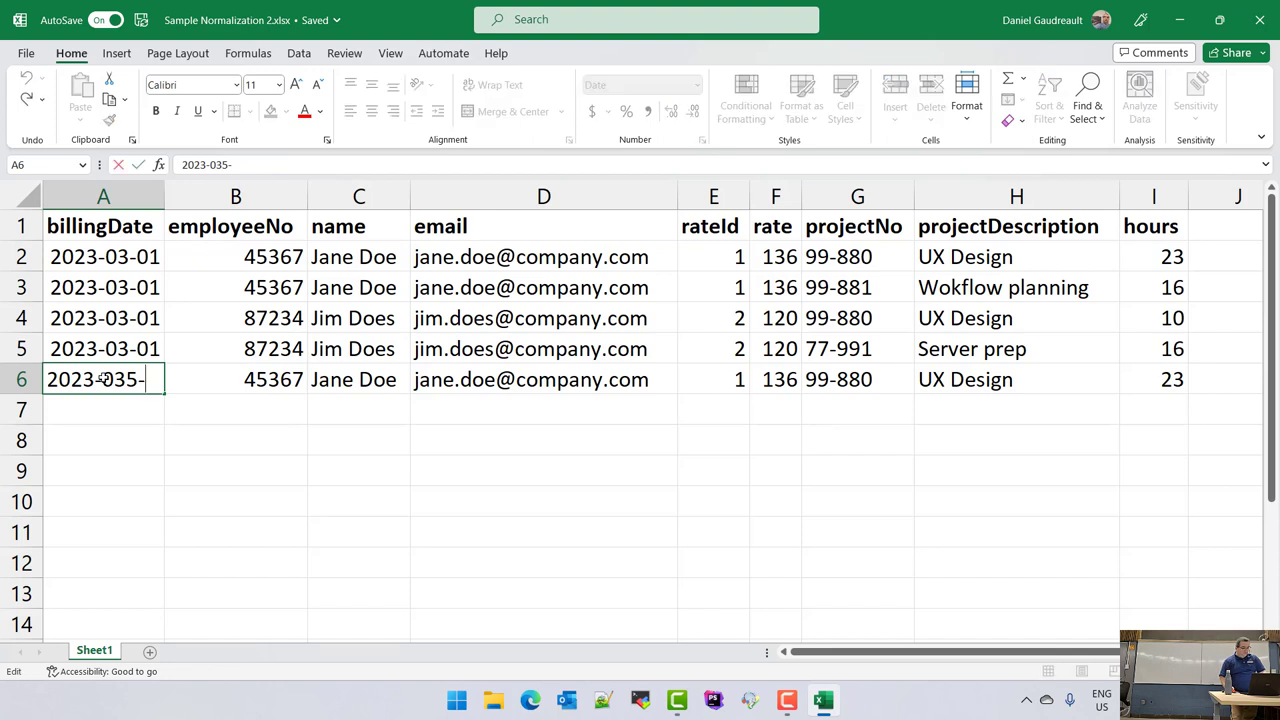
{"action": "key", "text": "BackSpace"}
{"action": "key", "text": "BackSpace"}
{"action": "type", "text": "-15"}
{"action": "key", "text": "Return"}
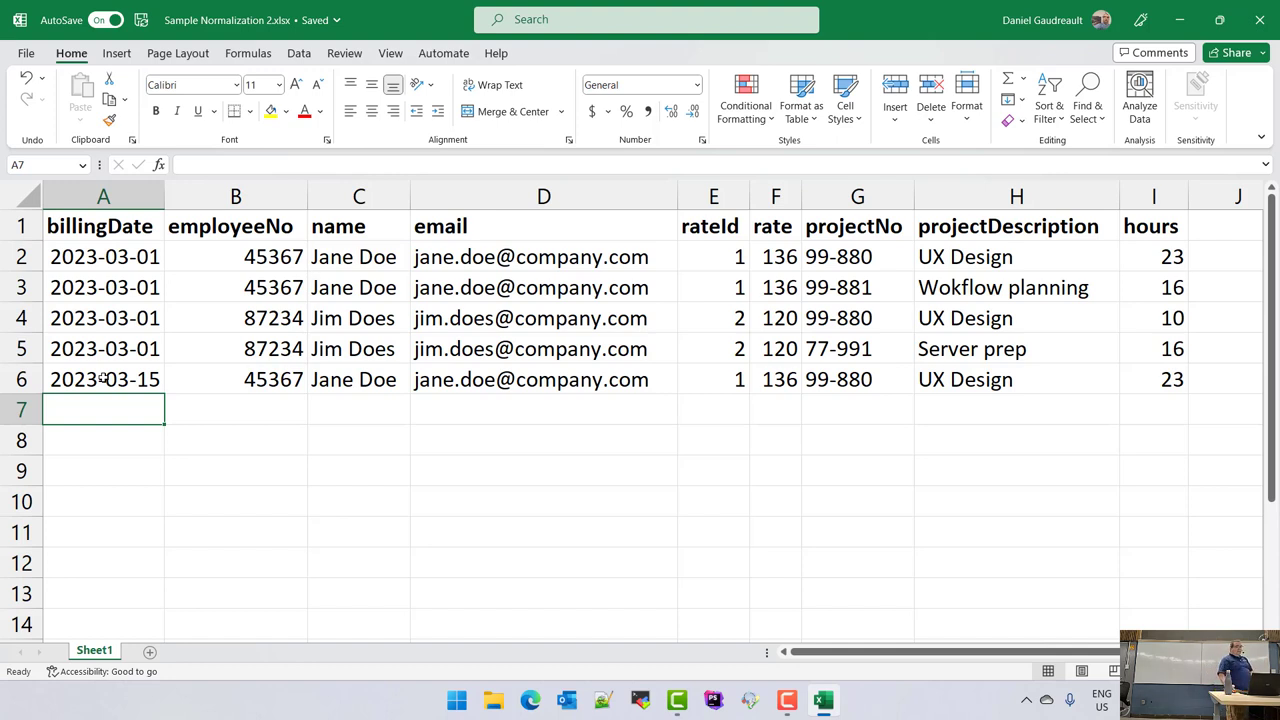
- Try collapsing the billingDate column out of view, and undo it together with the last date correction in A6
{"action": "left_click_drag", "start_coordinate": [164, 200], "coordinate": [44, 200]}
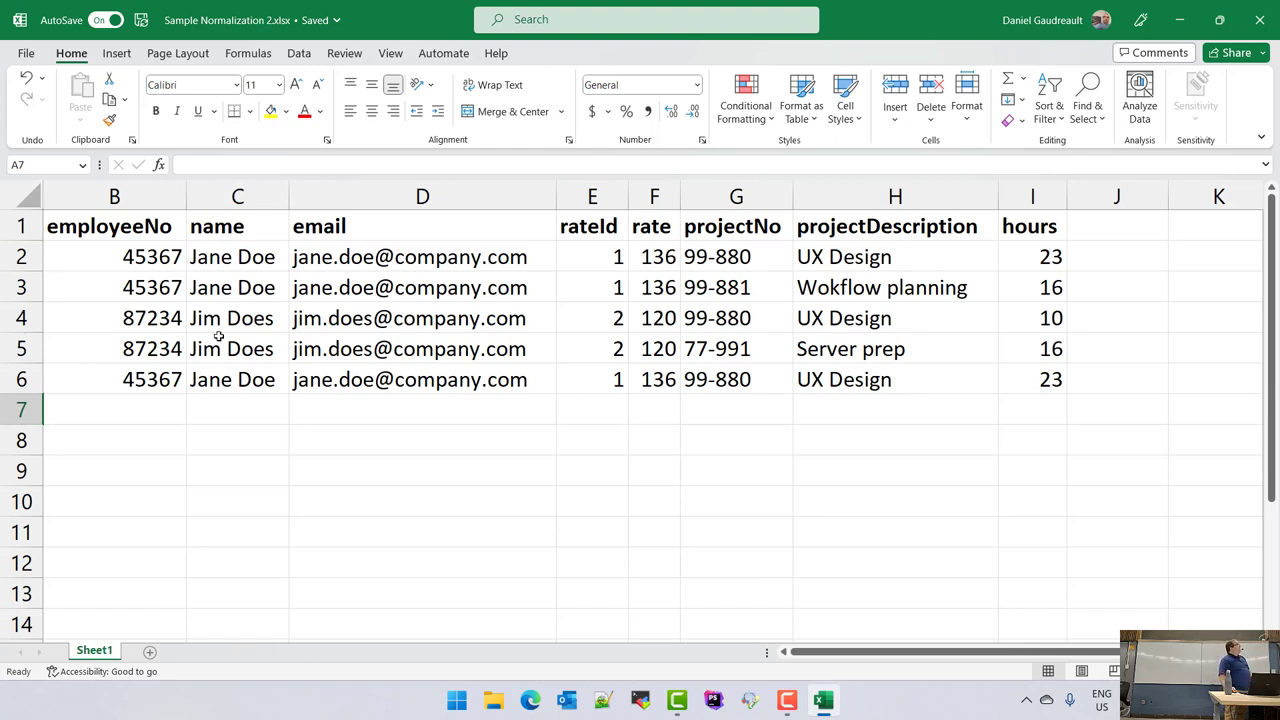
{"action": "left_click", "coordinate": [158, 257]}
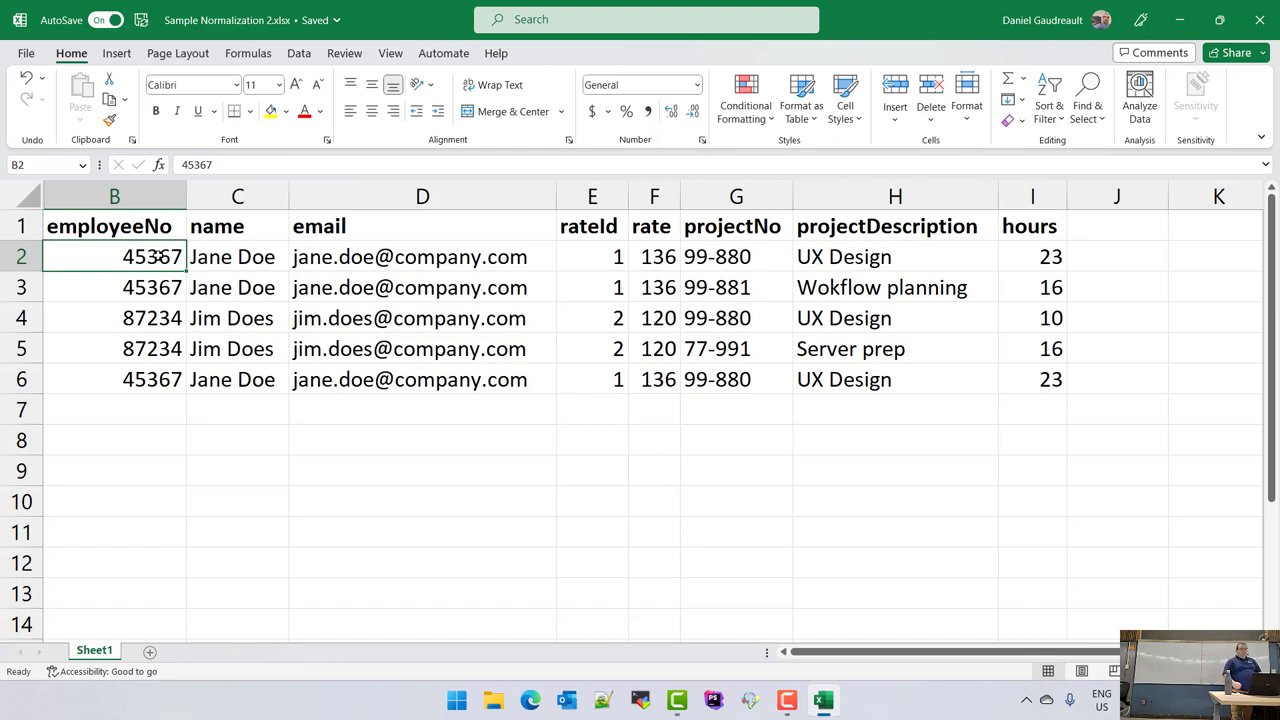
{"action": "key", "text": "ctrl+z"}
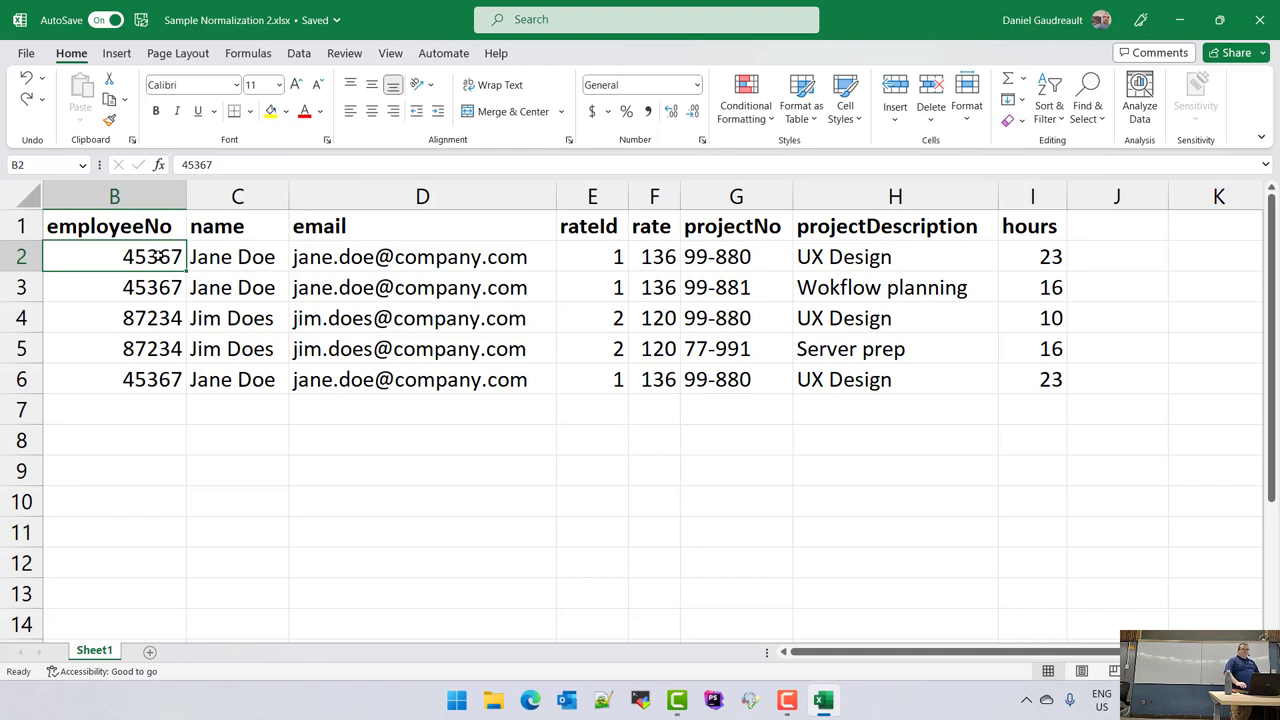
{"action": "key", "text": "ctrl+z"}
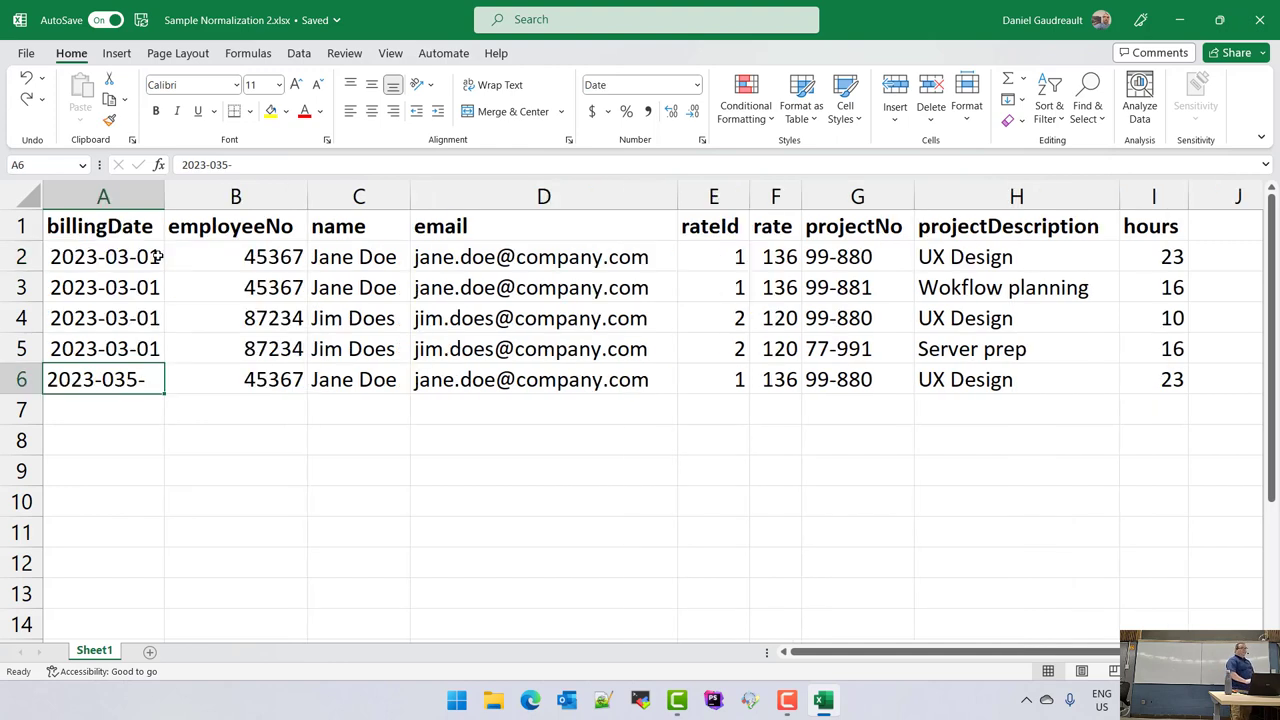
- Correct the billing date of the duplicated record in row 6 to 2023-03-15
{"action": "left_click", "coordinate": [131, 400]}
{"action": "left_click", "coordinate": [140, 380]}
{"action": "double_click", "coordinate": [140, 380]}
{"action": "key", "text": "BackSpace"}
{"action": "key", "text": "BackSpace"}
{"action": "type", "text": "-15"}
{"action": "key", "text": "Return"}
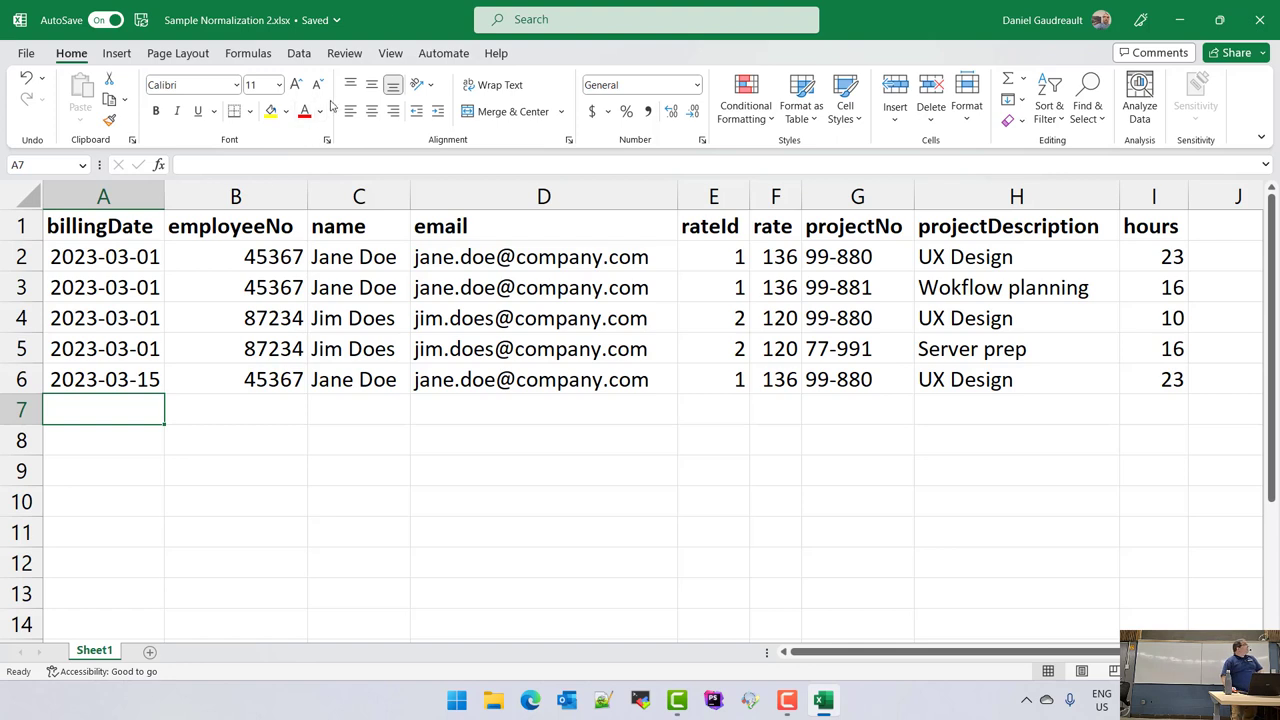
- Underline the billingDate, employeeNo and projectNo headers to mark them as the composite primary key
{"action": "left_click", "coordinate": [112, 228]}
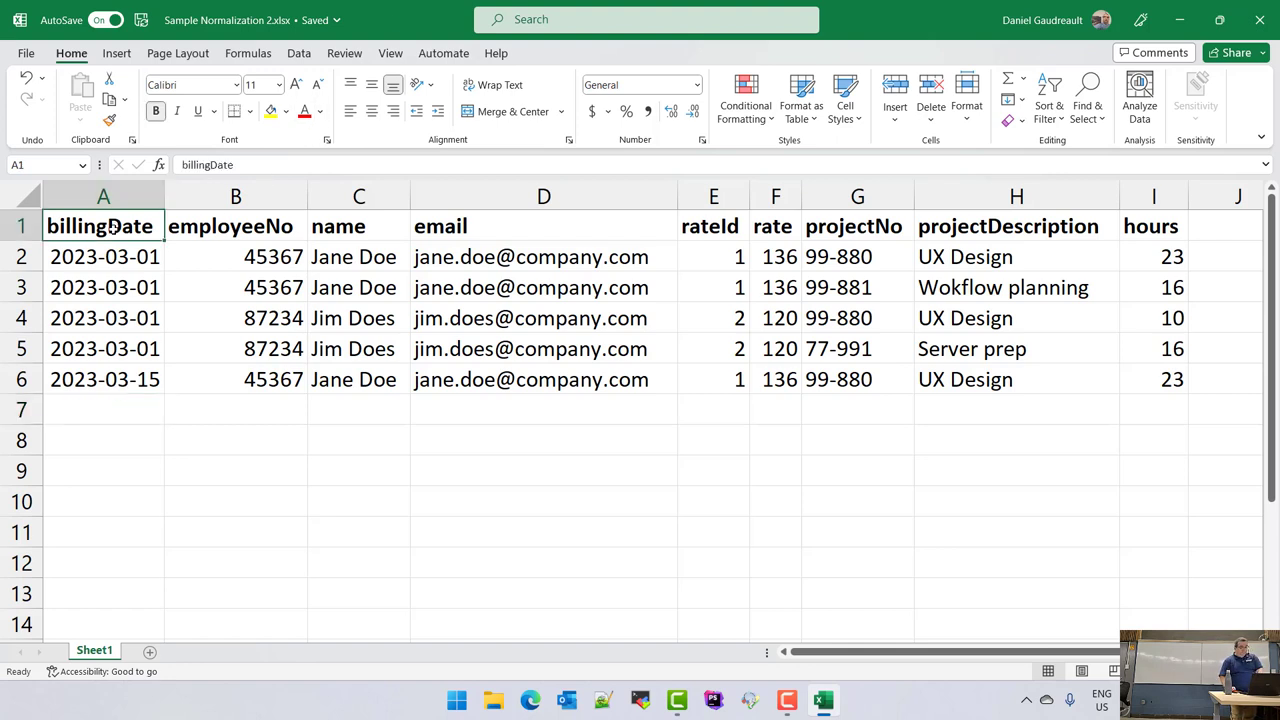
{"action": "key", "text": "ctrl+u"}
{"action": "left_click", "coordinate": [199, 231]}
{"action": "key", "text": "ctrl+u"}
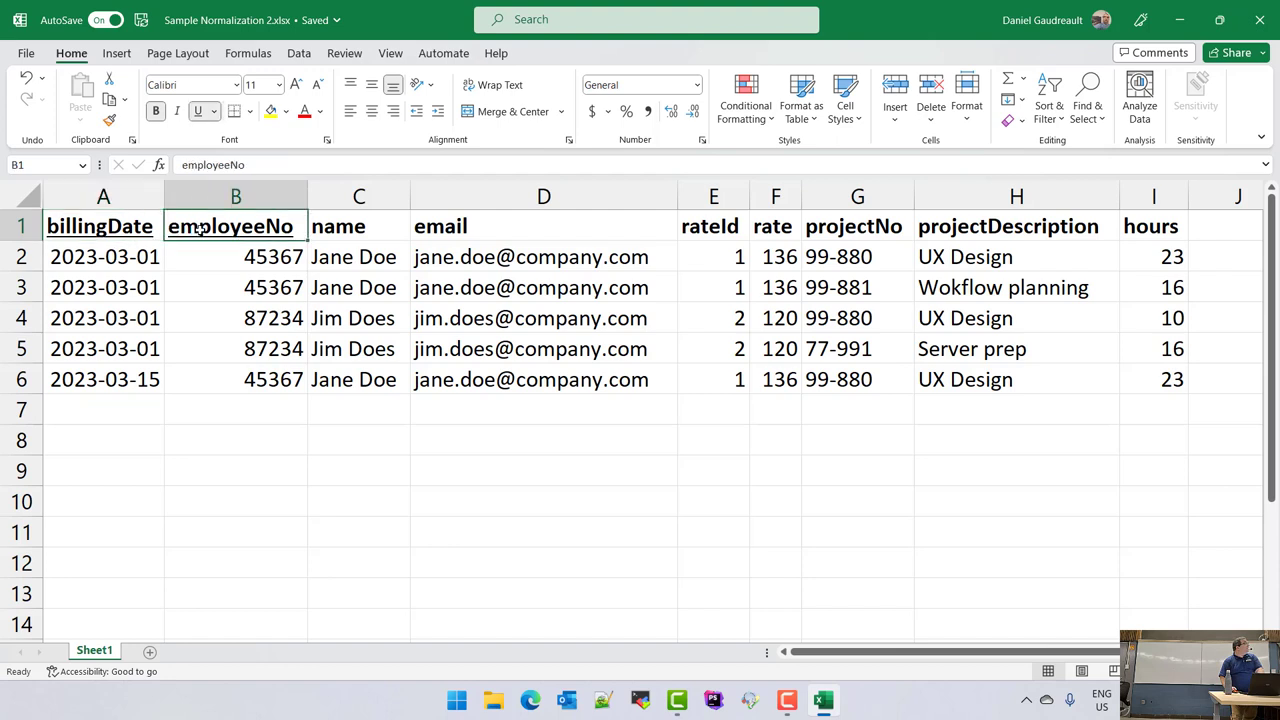
{"action": "left_click", "coordinate": [837, 232]}
{"action": "key", "text": "ctrl+u"}
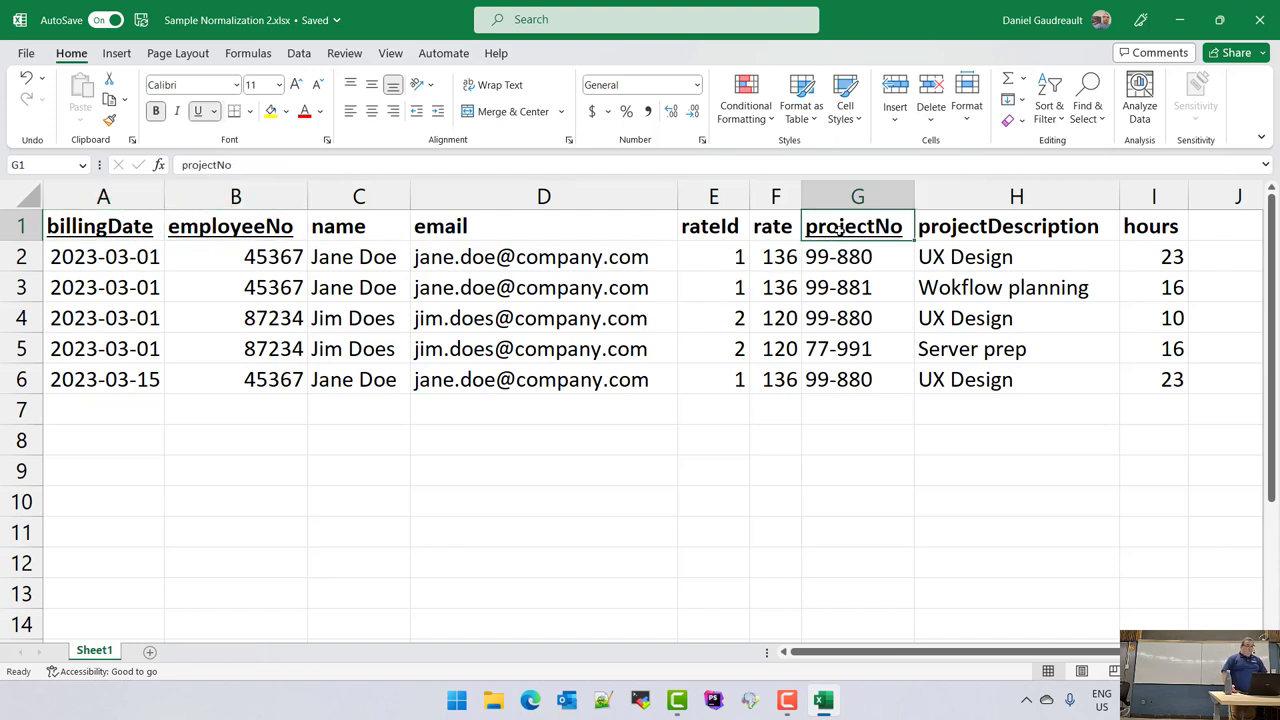